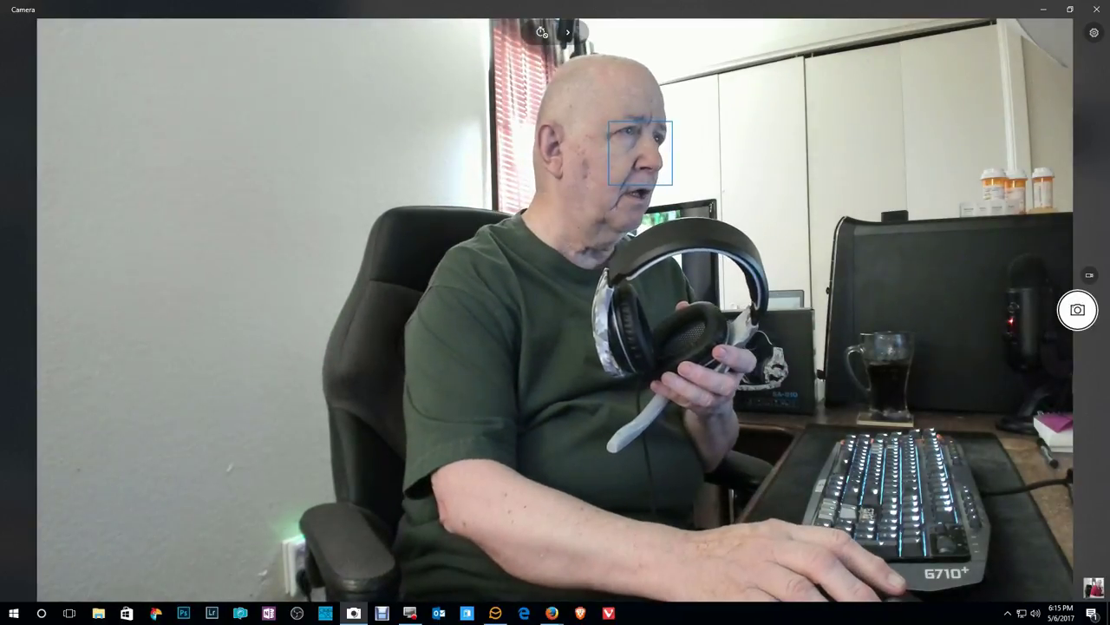
- Restore the Camera window to a small live preview beside the Amazon headset page
{"action": "left_click", "coordinate": [1069, 10]}
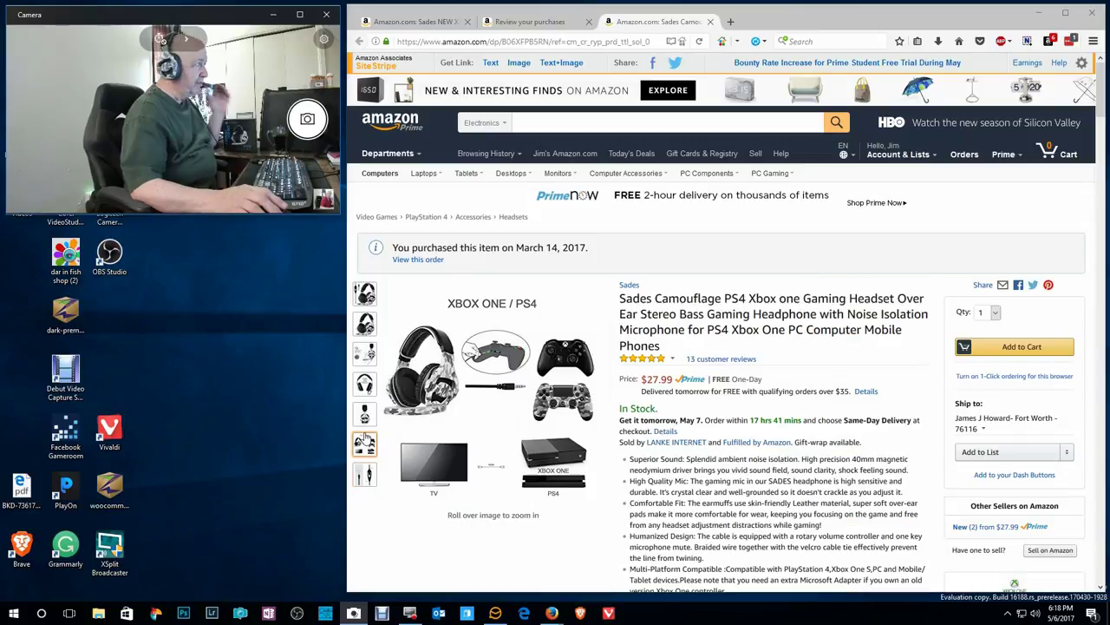
- Go to the YouTube home page in a new browser tab
{"action": "left_click", "coordinate": [730, 22]}
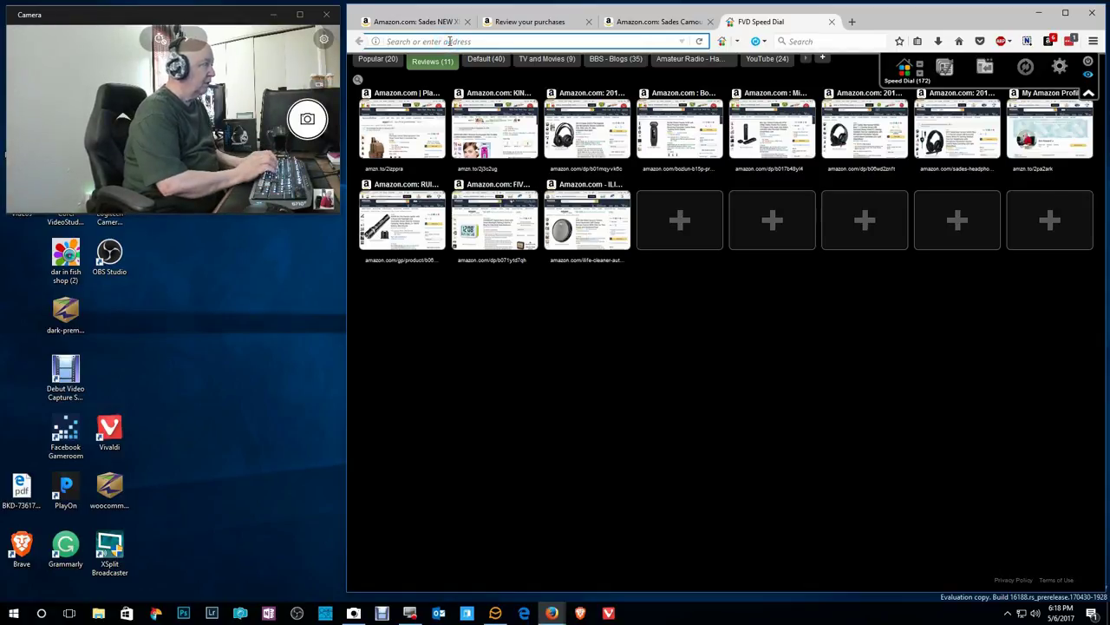
{"action": "type", "text": "youtube.com/"}
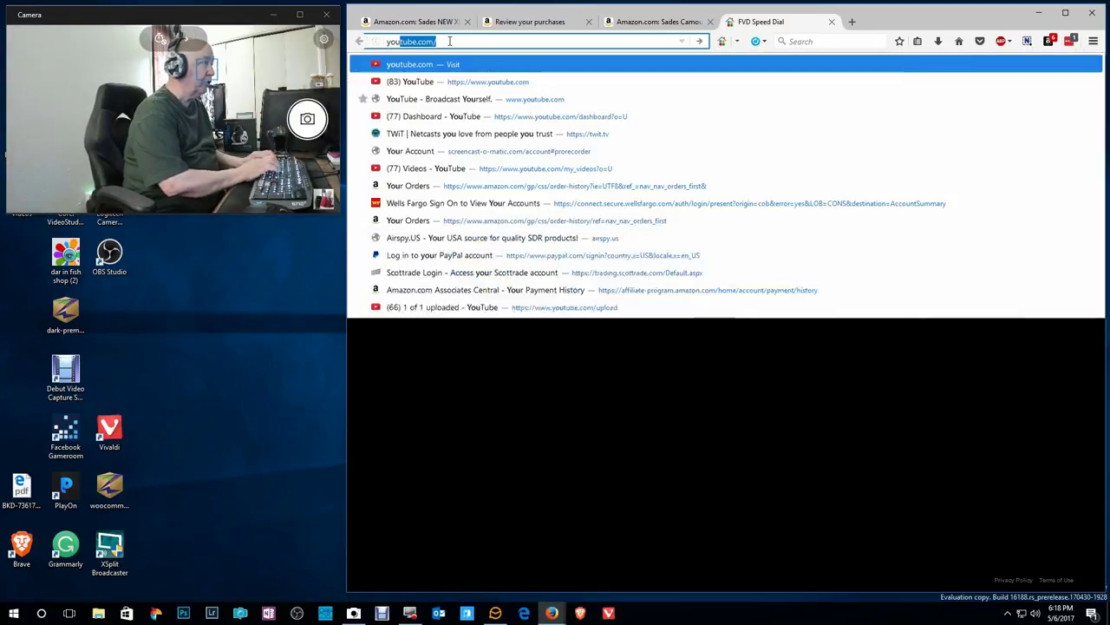
{"action": "key", "text": "Return"}
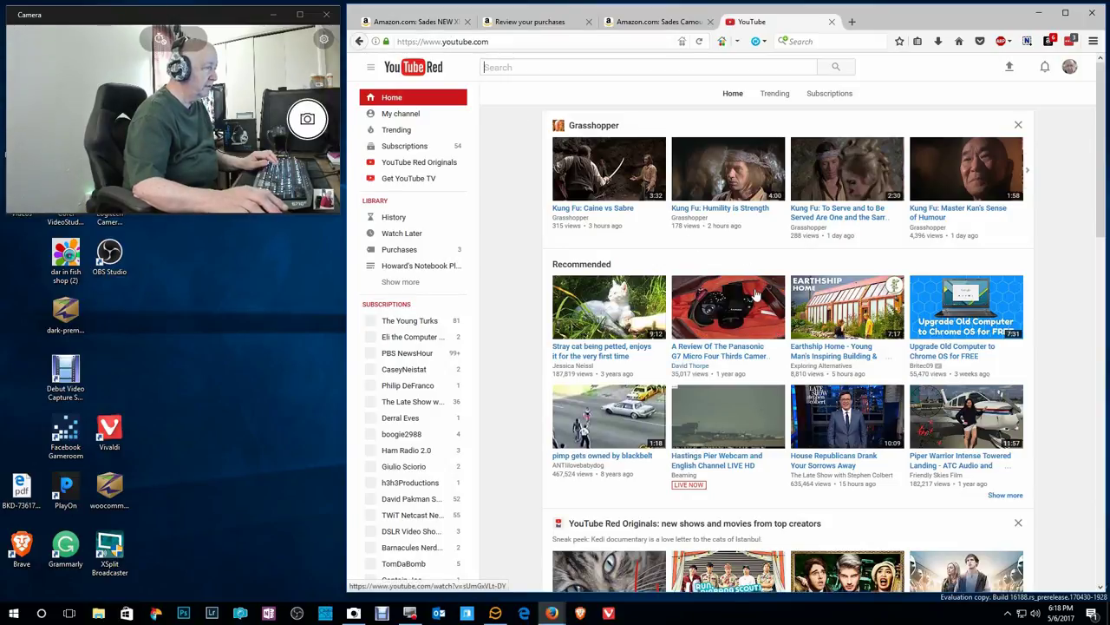
- Play 'Kung Fu: Humility is Strength' with volume at 82, pausing at 0:17
{"action": "left_click", "coordinate": [729, 213]}
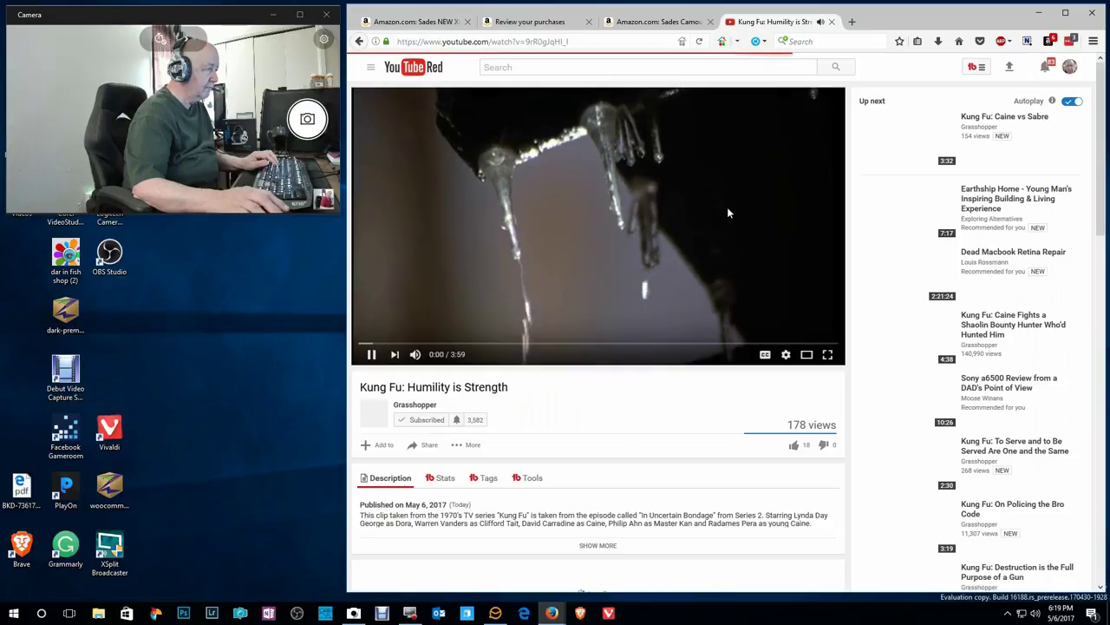
{"action": "key", "text": "XF86AudioLowerVolume"}
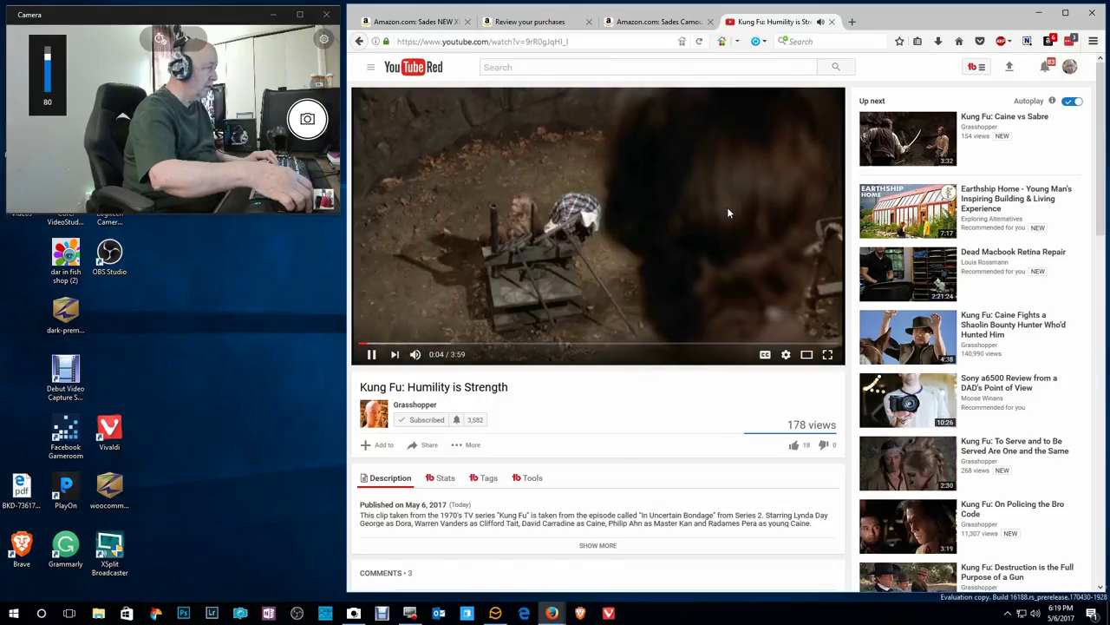
{"action": "key", "text": "XF86AudioRaiseVolume"}
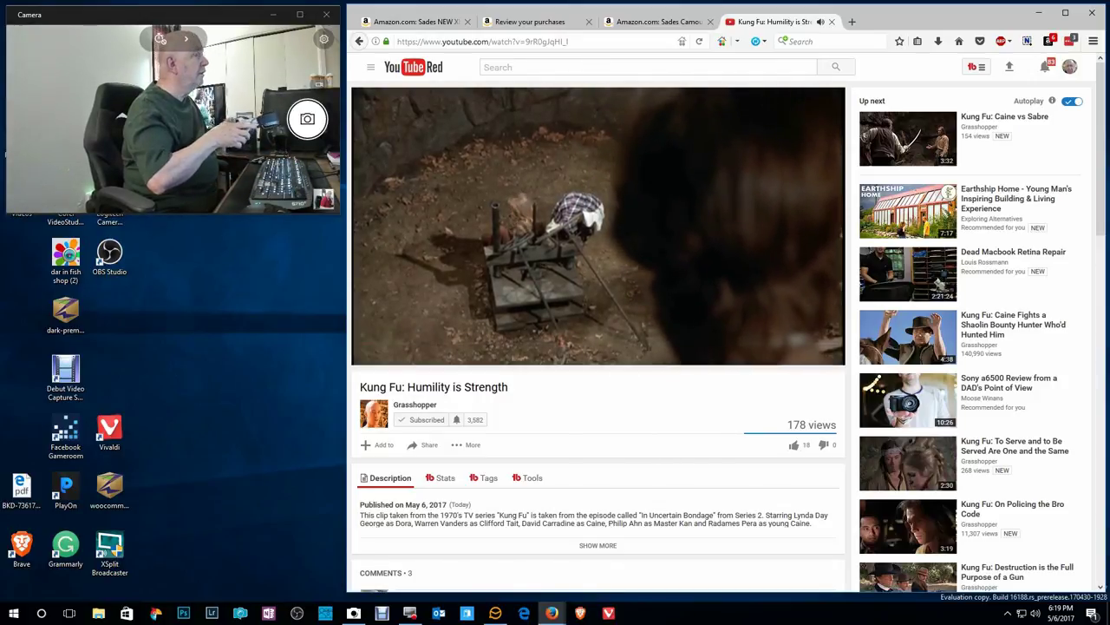
{"action": "key", "text": "XF86AudioRaiseVolume"}
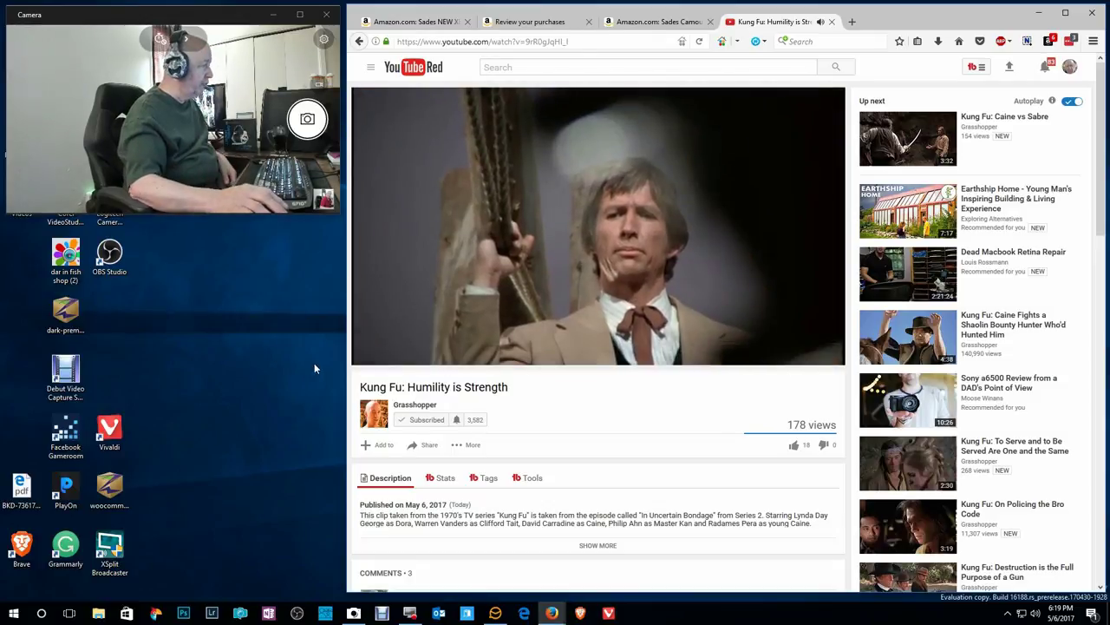
{"action": "left_click", "coordinate": [370, 355]}
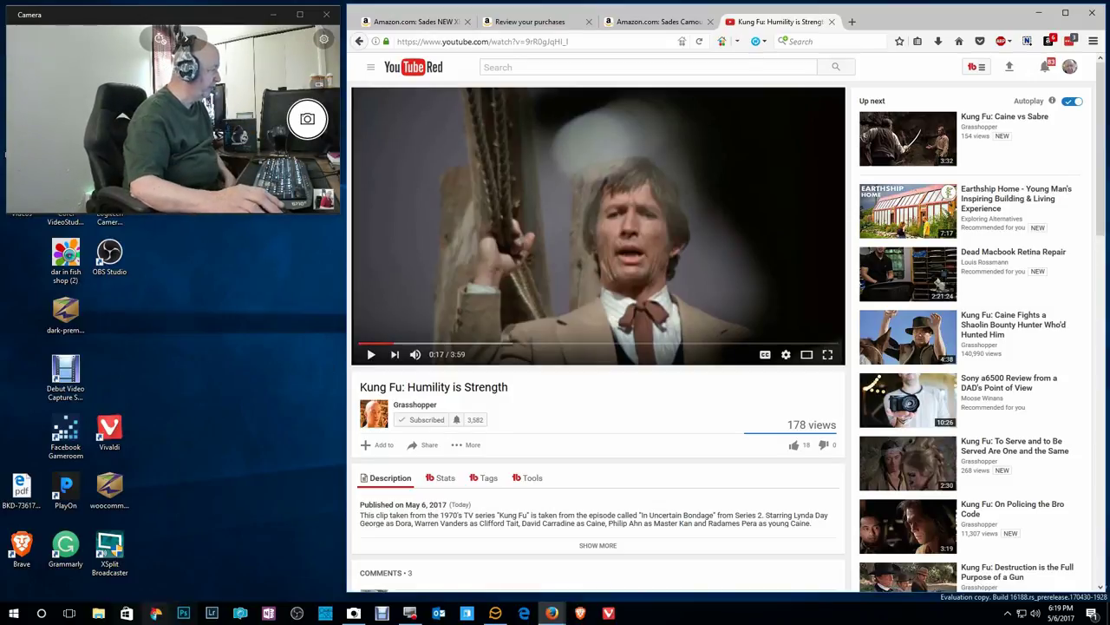
- Find 'soun' in Windows Settings and open the Sound dialog showing MX279-14 as default output
{"action": "left_click", "coordinate": [15, 614]}
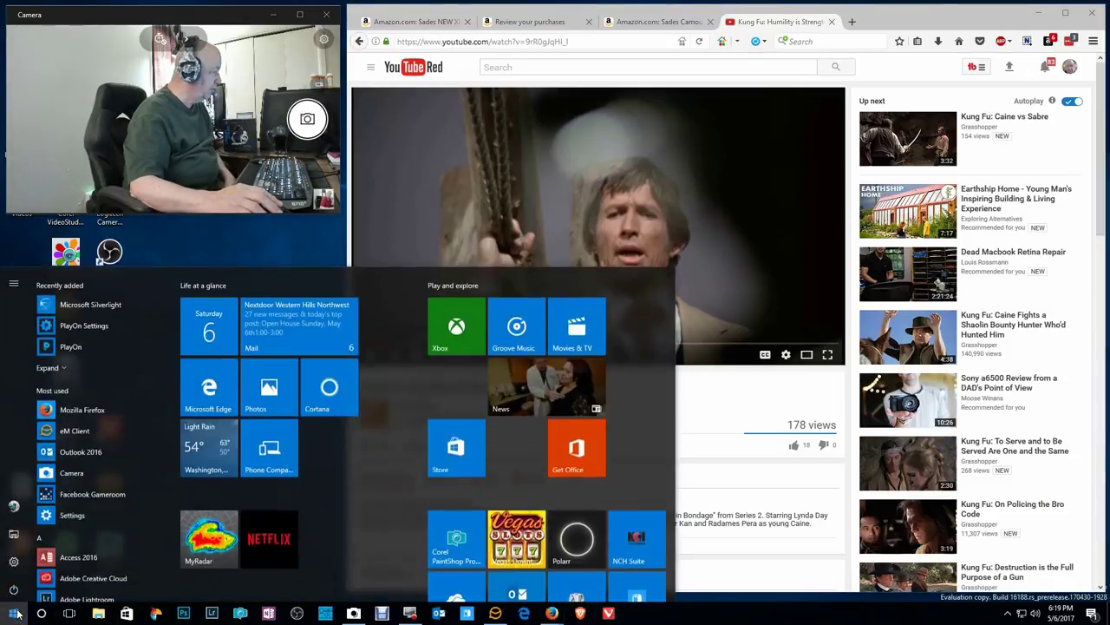
{"action": "left_click", "coordinate": [73, 510]}
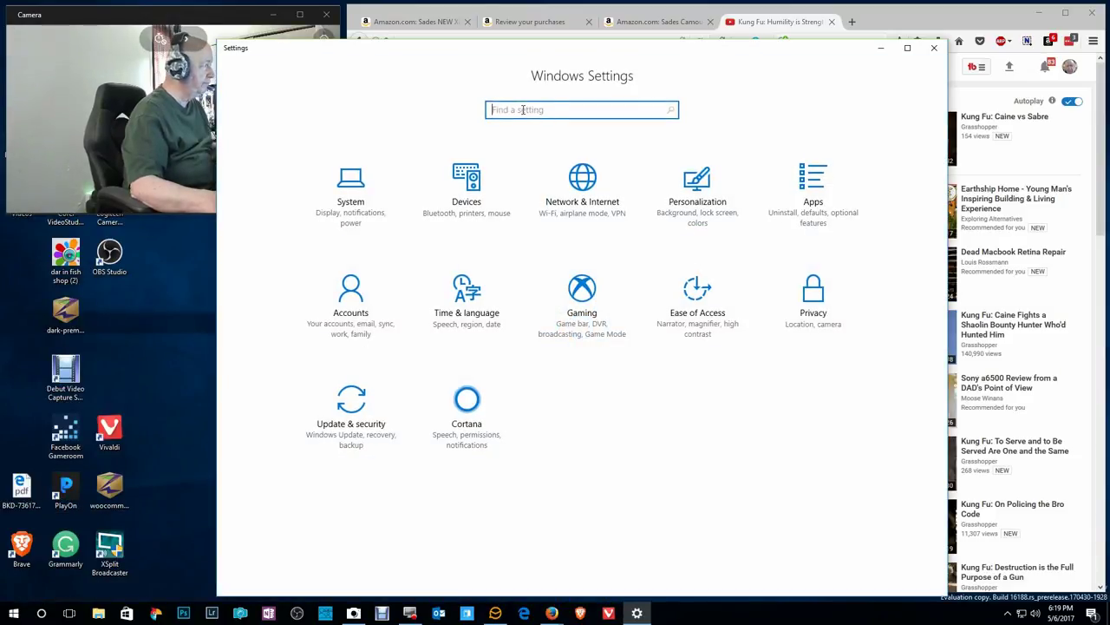
{"action": "left_click", "coordinate": [524, 110]}
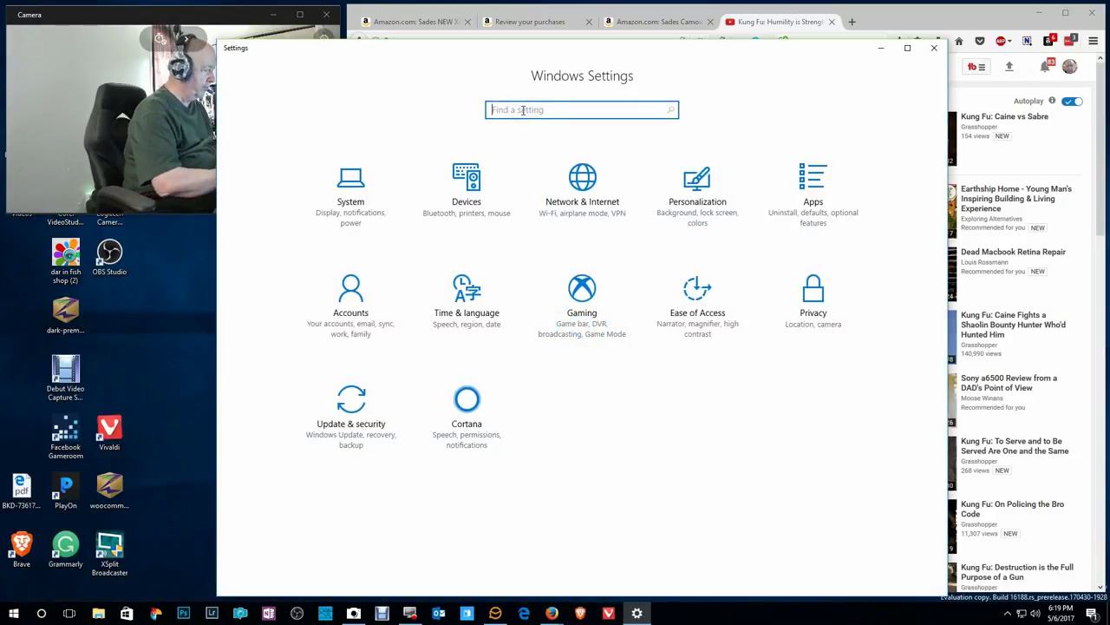
{"action": "type", "text": "soun"}
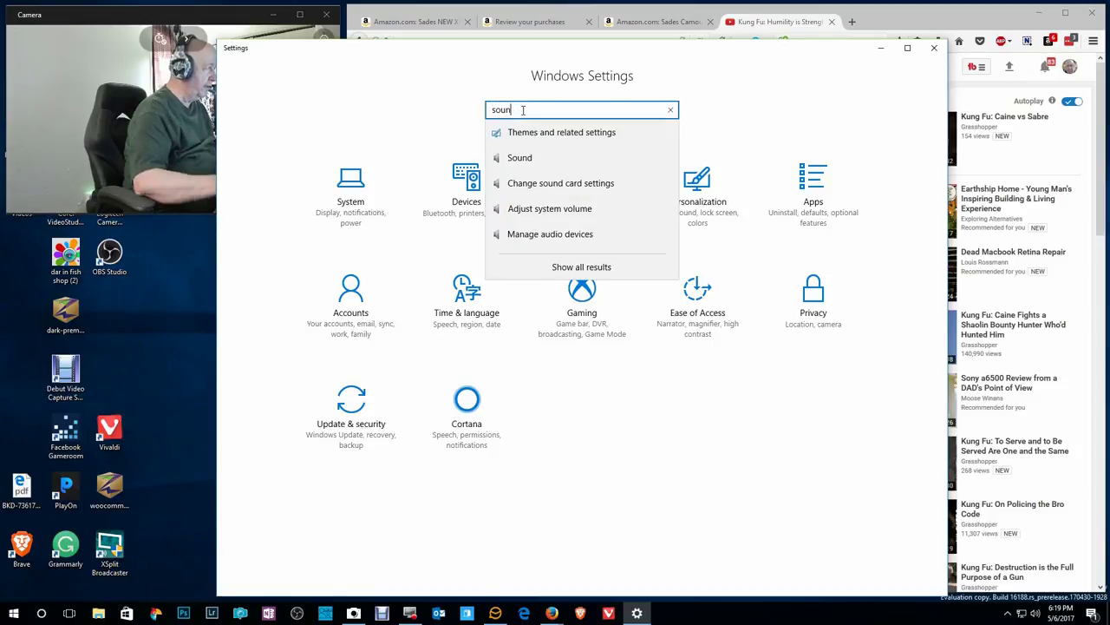
{"action": "left_click", "coordinate": [525, 157]}
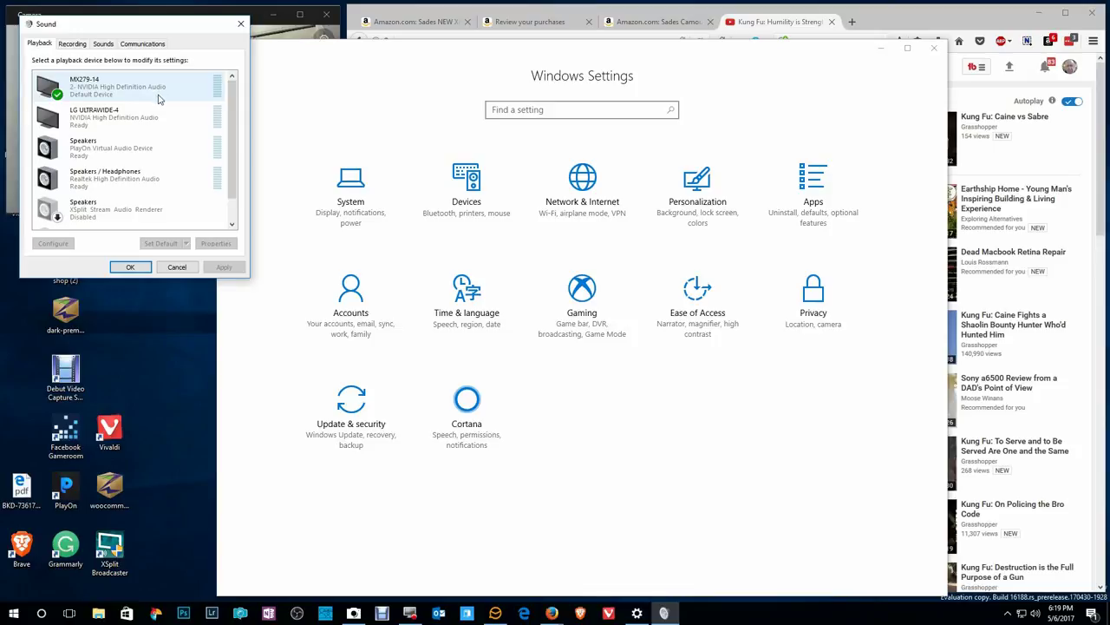
{"action": "left_click_drag", "start_coordinate": [232, 179], "coordinate": [223, 226]}
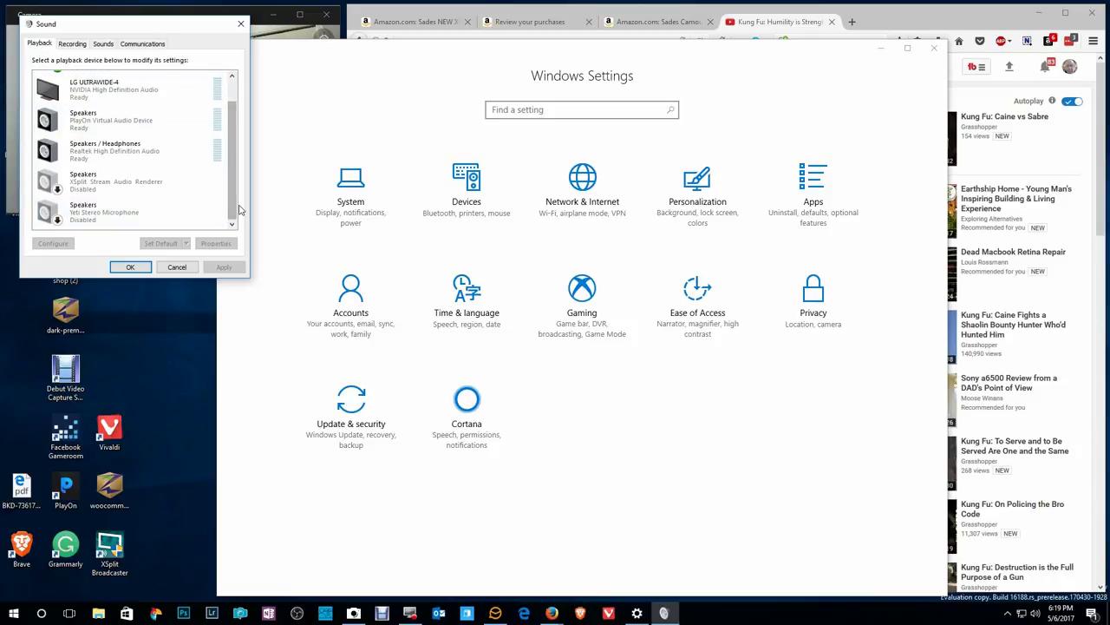
{"action": "left_click_drag", "start_coordinate": [231, 204], "coordinate": [236, 172]}
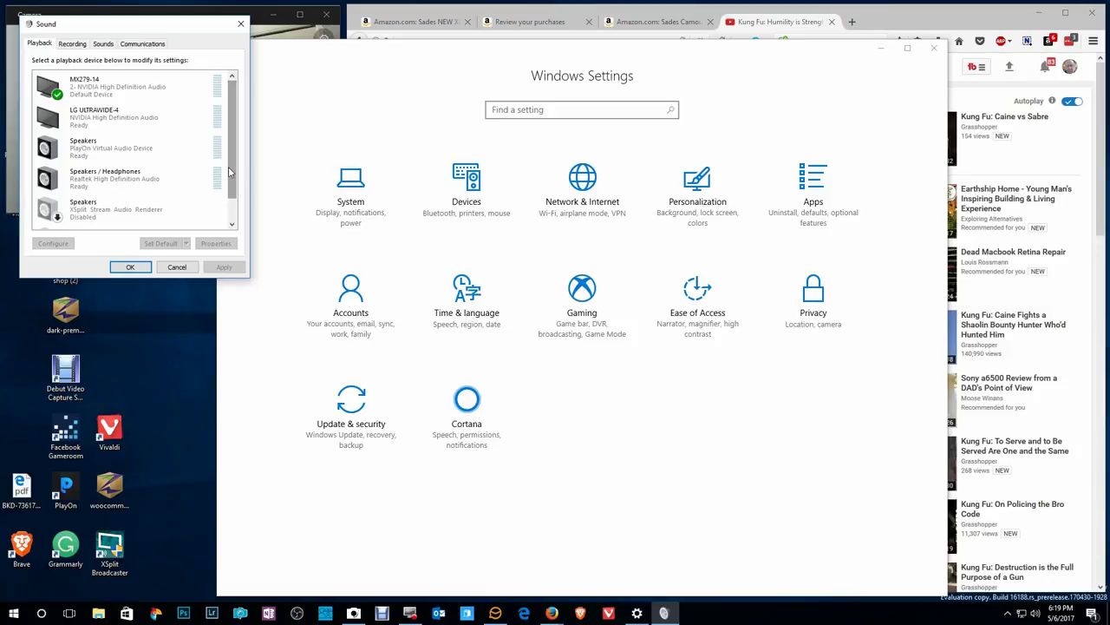
- Disable the Yeti Stereo Microphone on the Recording tab, keeping Headset SA810 as default
{"action": "left_click", "coordinate": [74, 45]}
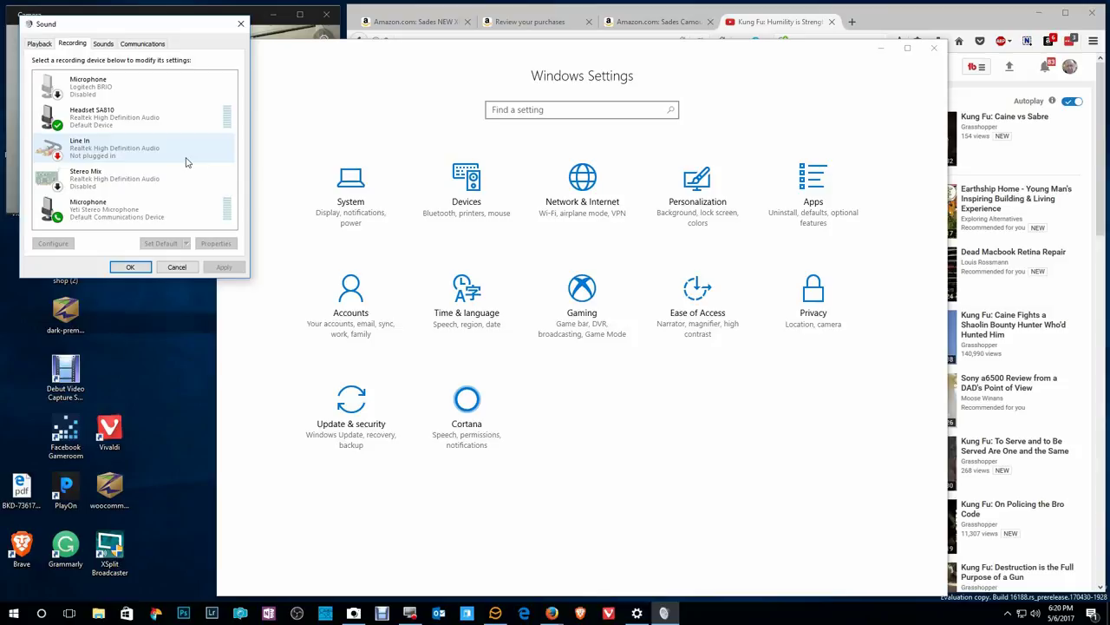
{"action": "right_click", "coordinate": [179, 208]}
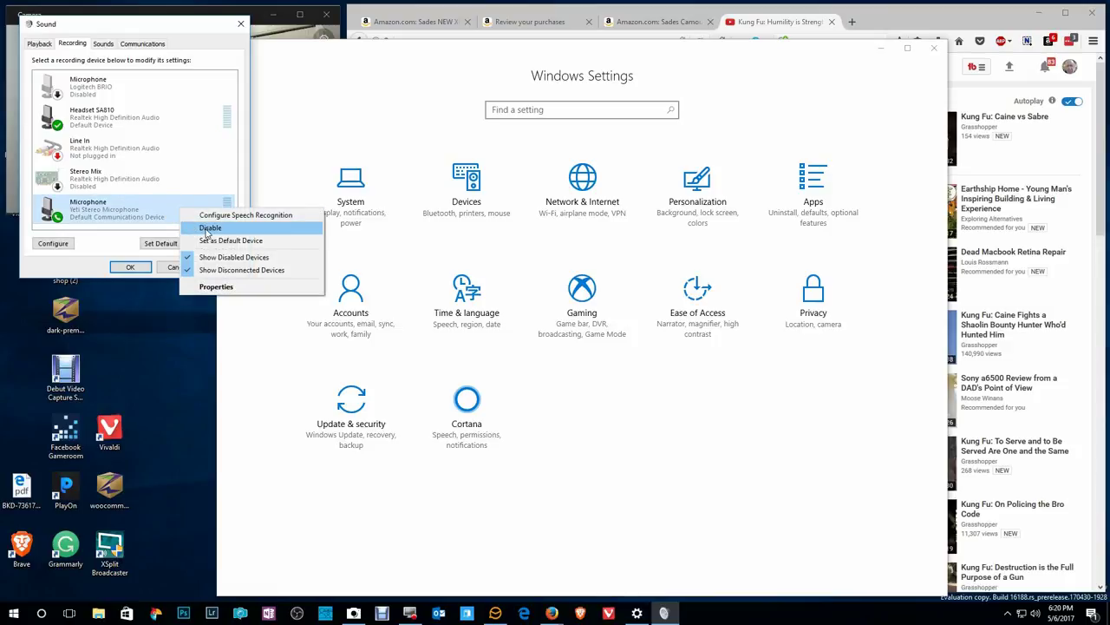
{"action": "left_click", "coordinate": [209, 228]}
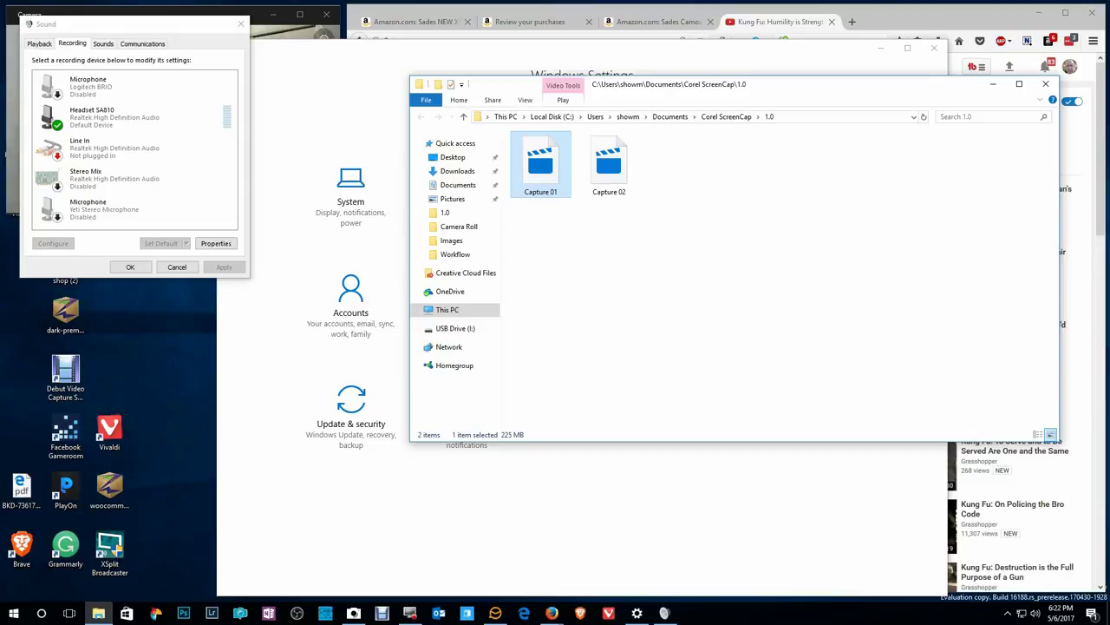
- Minimize the Corel ScreenCap 1.0 folder window to reveal Windows Settings
{"action": "left_click", "coordinate": [993, 84]}
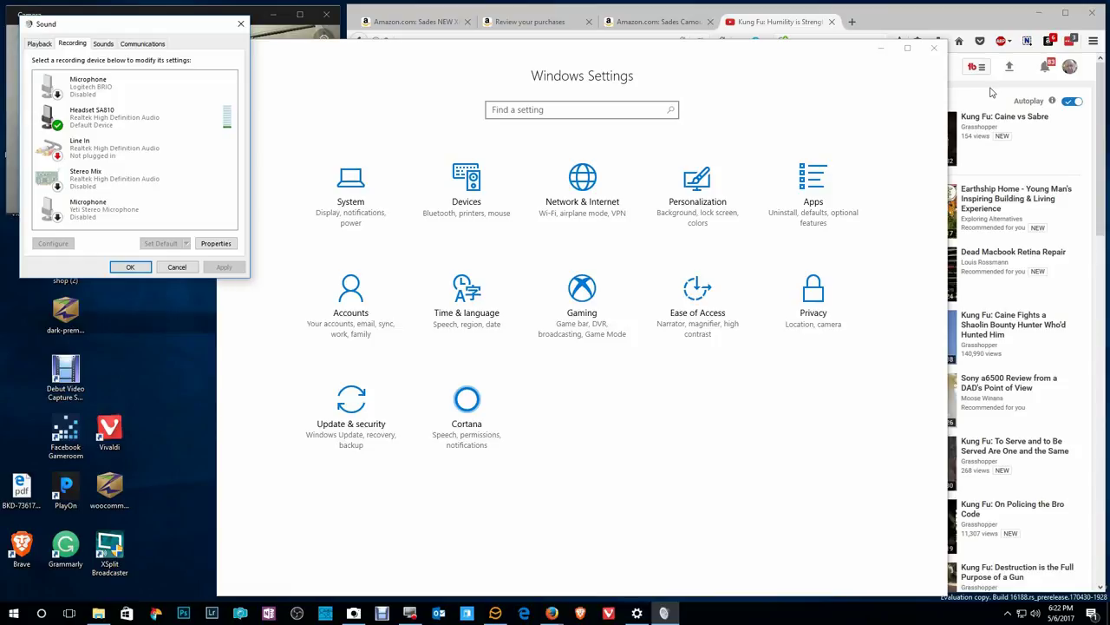
- Close Windows Settings and switch to the Amazon Sades Camouflage headset tab
{"action": "left_click", "coordinate": [935, 47]}
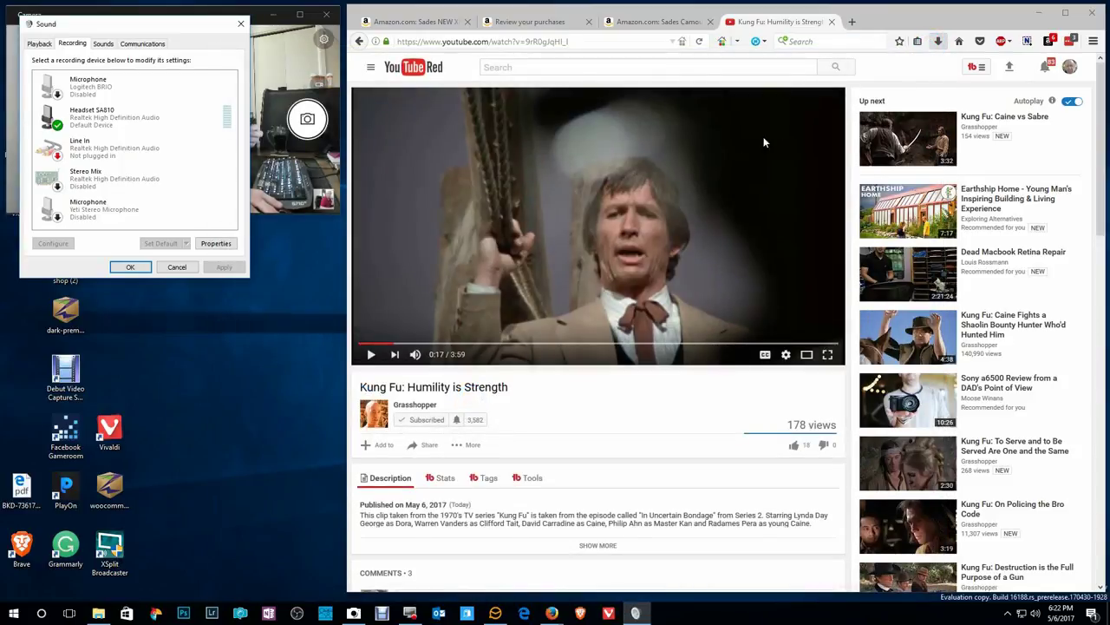
{"action": "left_click", "coordinate": [653, 24]}
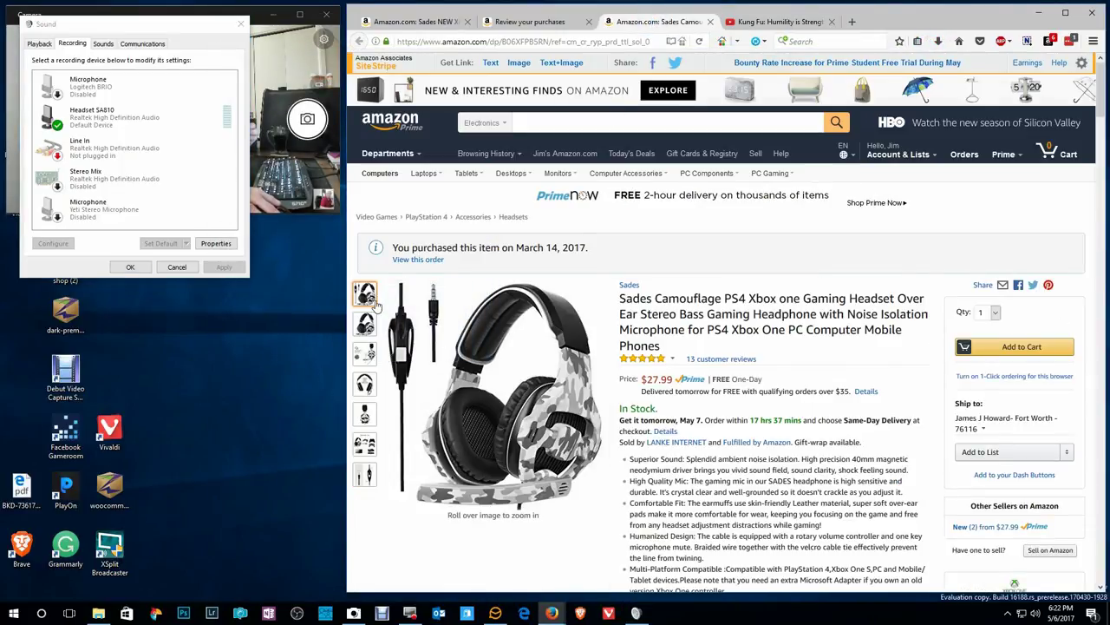
{"action": "mouse_move", "coordinate": [365, 324]}
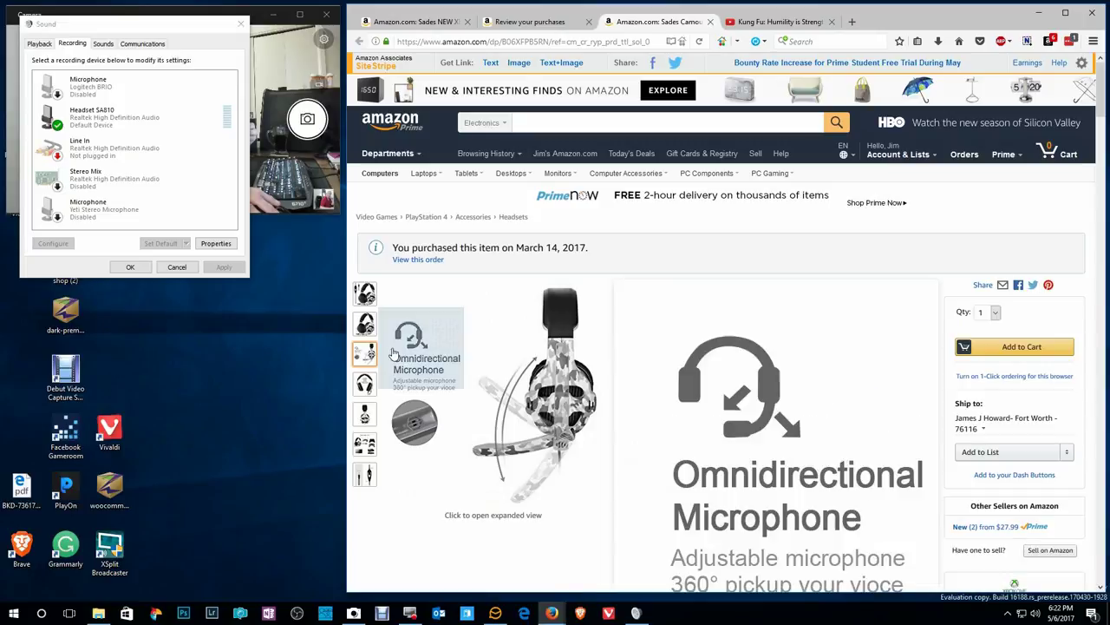
{"action": "mouse_move", "coordinate": [365, 384]}
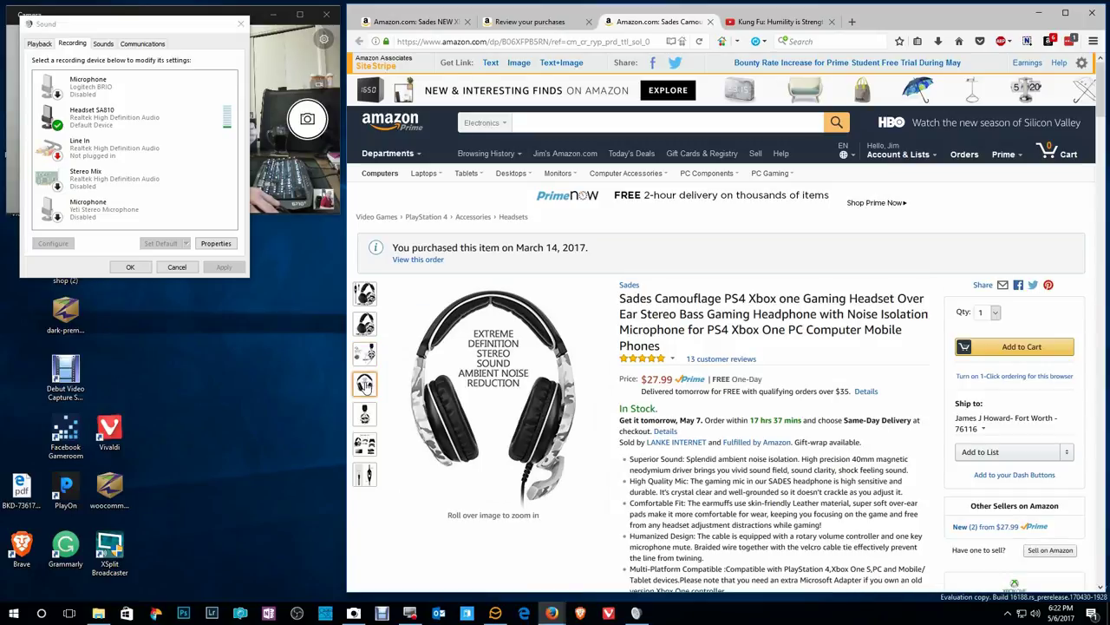
{"action": "mouse_move", "coordinate": [365, 413]}
{"action": "mouse_move", "coordinate": [364, 444]}
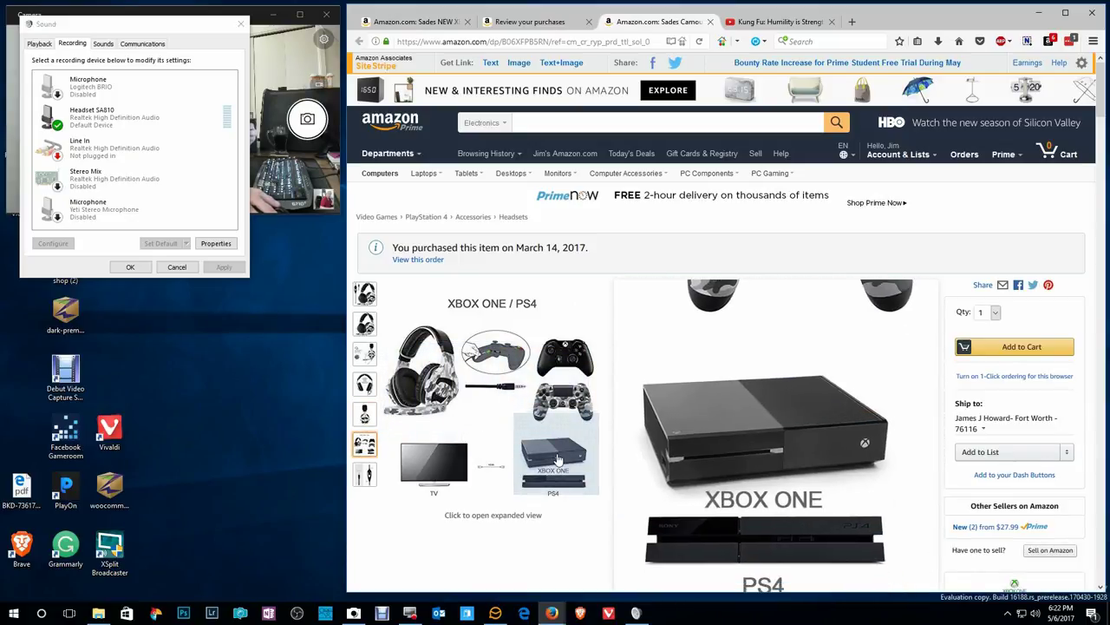
{"action": "mouse_move", "coordinate": [364, 473]}
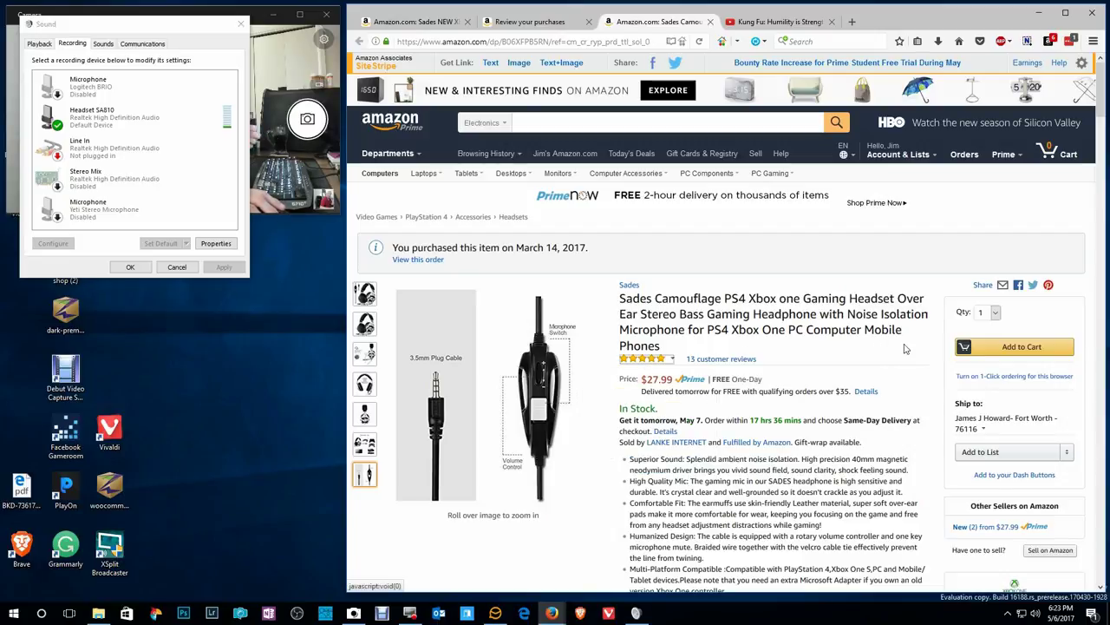
- Search YouTube for '5.1 surround sound test' and play the Dts 5.1 Surround Sound Test HD video
{"action": "left_click", "coordinate": [776, 22]}
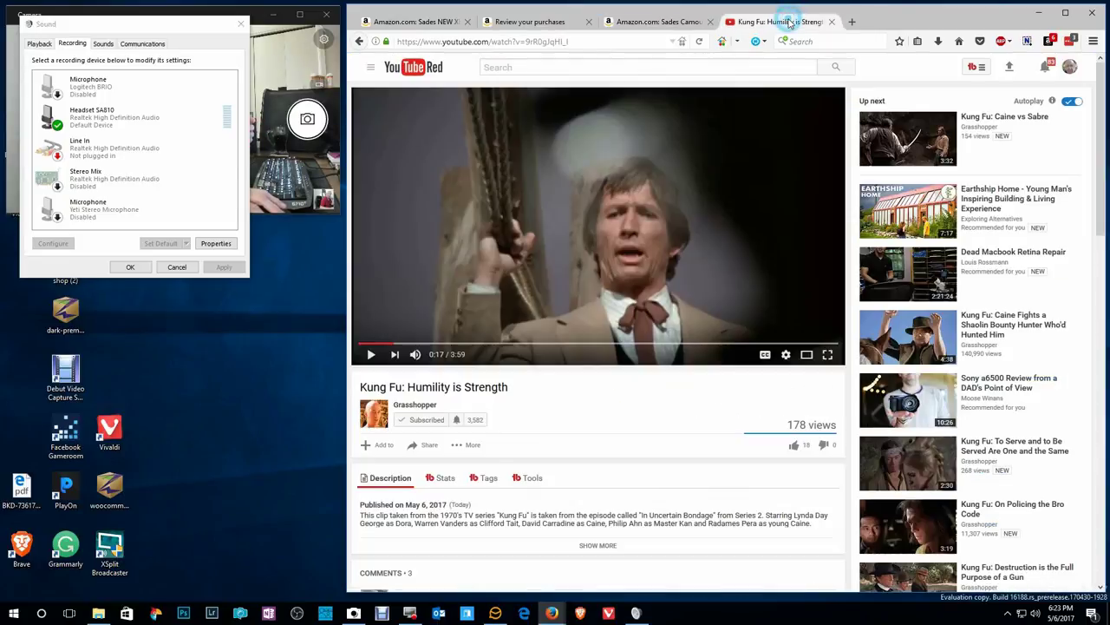
{"action": "left_click", "coordinate": [490, 67]}
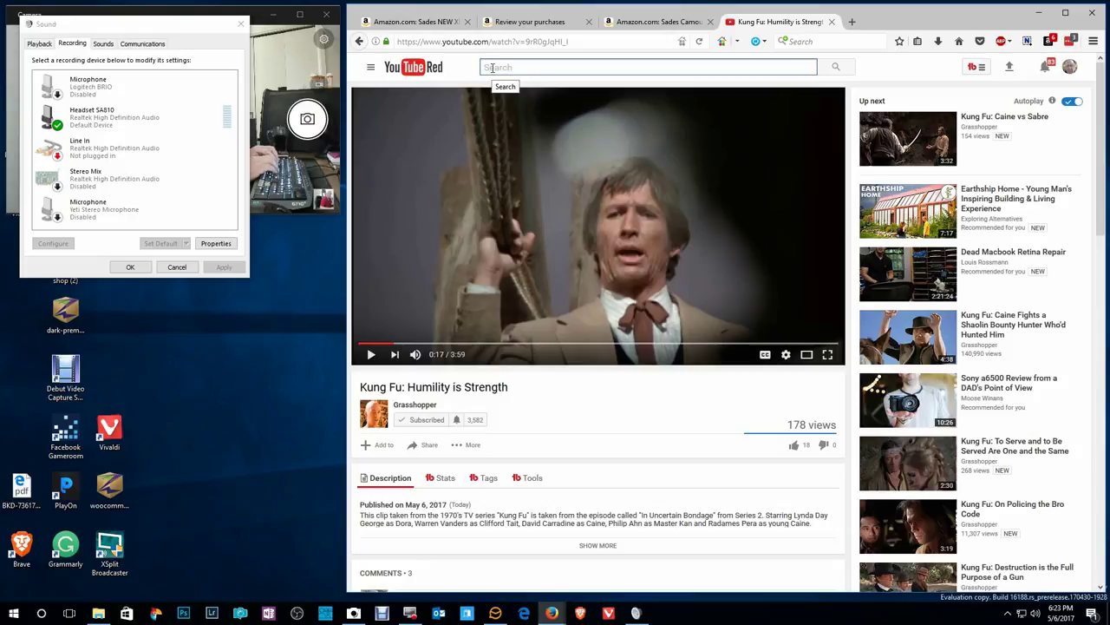
{"action": "type", "text": "5."}
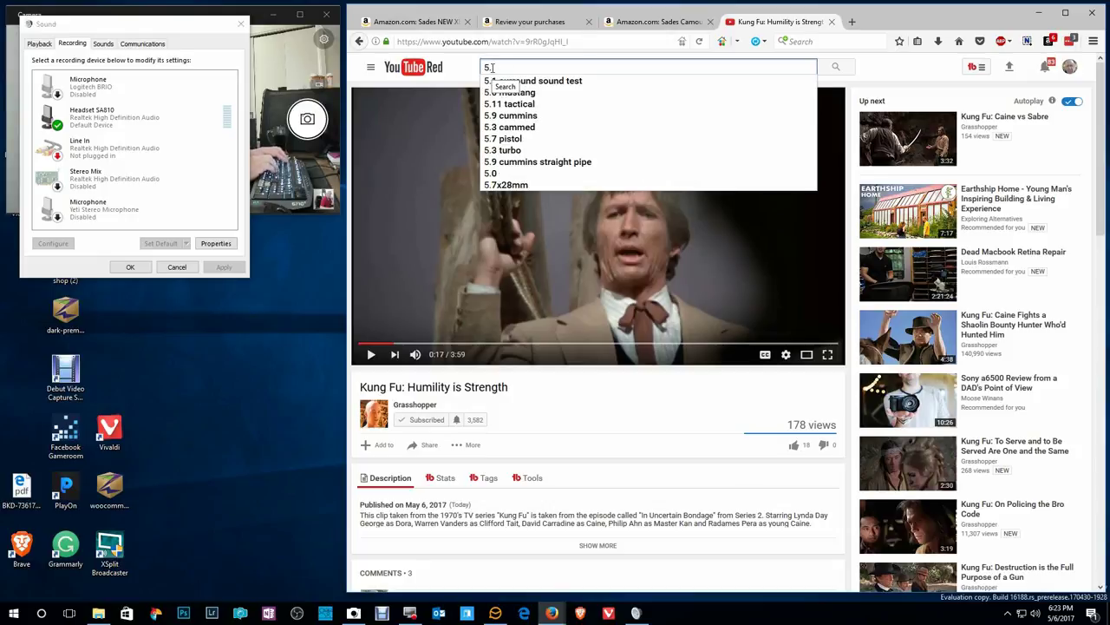
{"action": "left_click", "coordinate": [554, 83]}
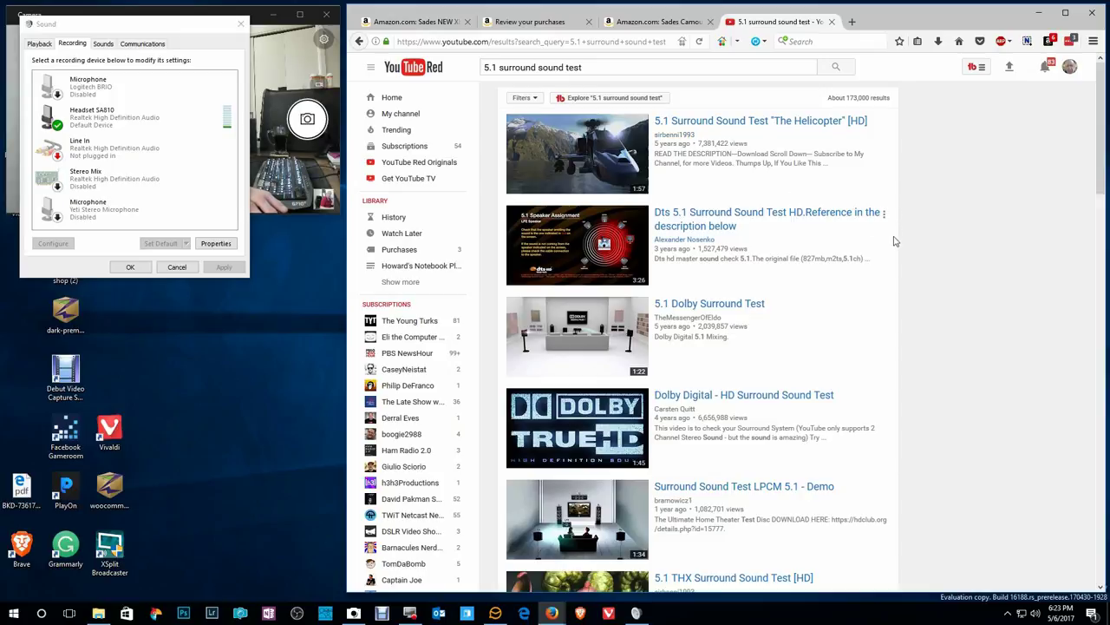
{"action": "mouse_move", "coordinate": [751, 218]}
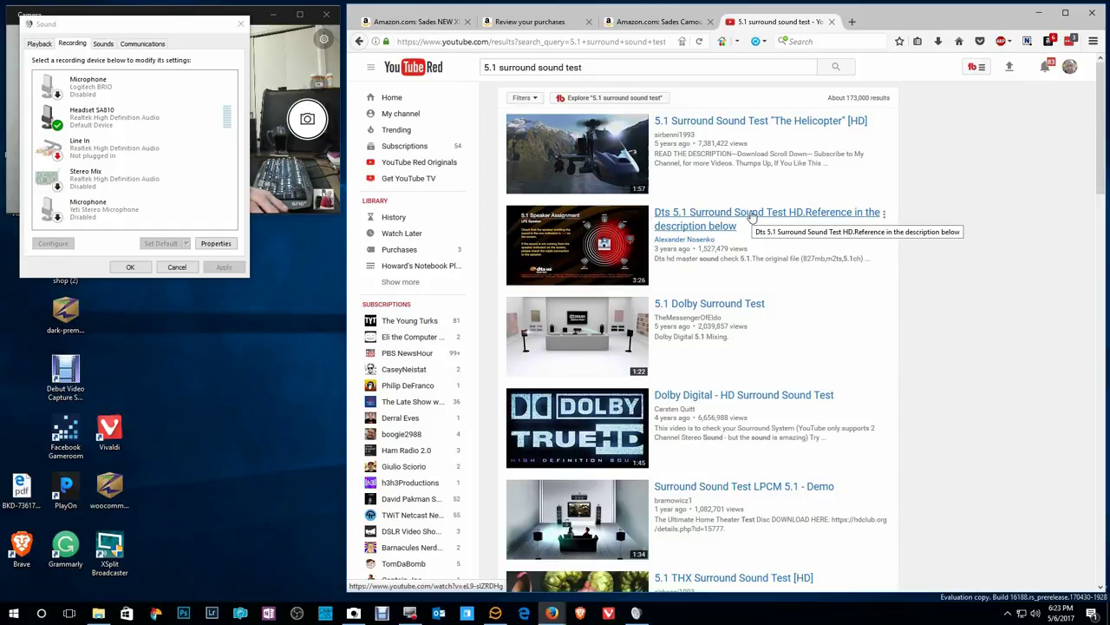
{"action": "left_click", "coordinate": [751, 215]}
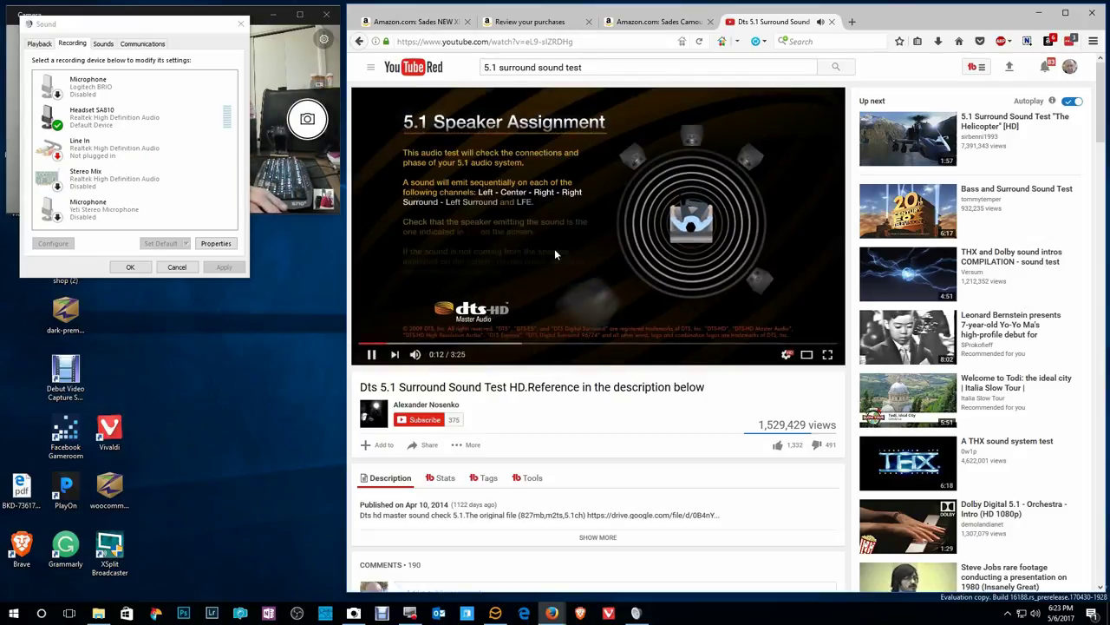
- Set Realtek Speakers / Headphones as the default device on the Playback tab
{"action": "left_click", "coordinate": [40, 44]}
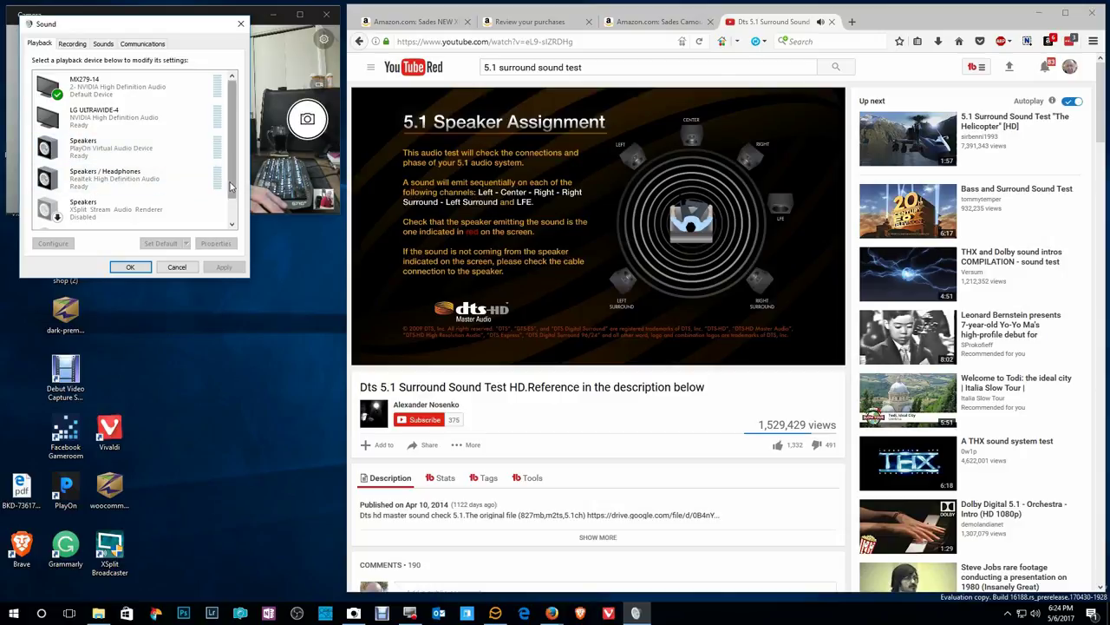
{"action": "left_click_drag", "start_coordinate": [232, 186], "coordinate": [234, 189]}
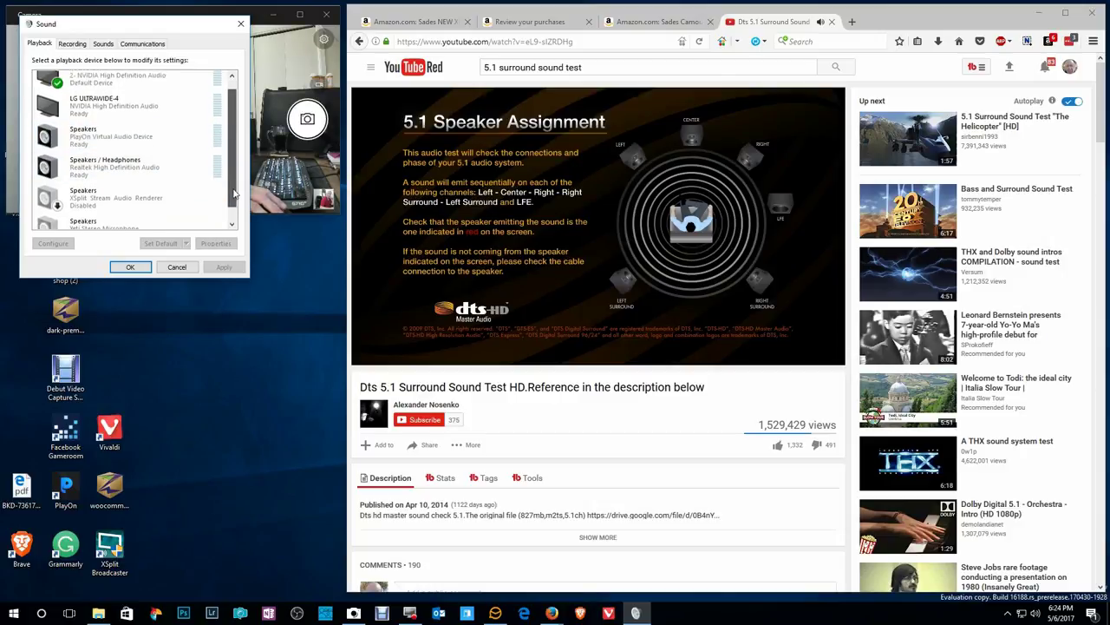
{"action": "left_click", "coordinate": [122, 176]}
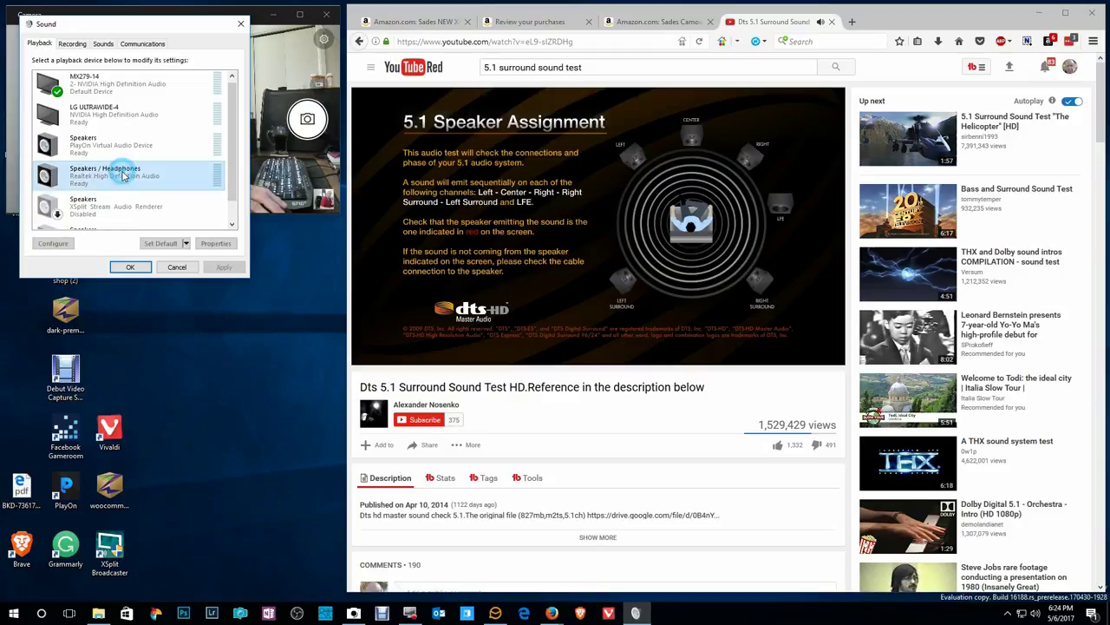
{"action": "right_click", "coordinate": [122, 176]}
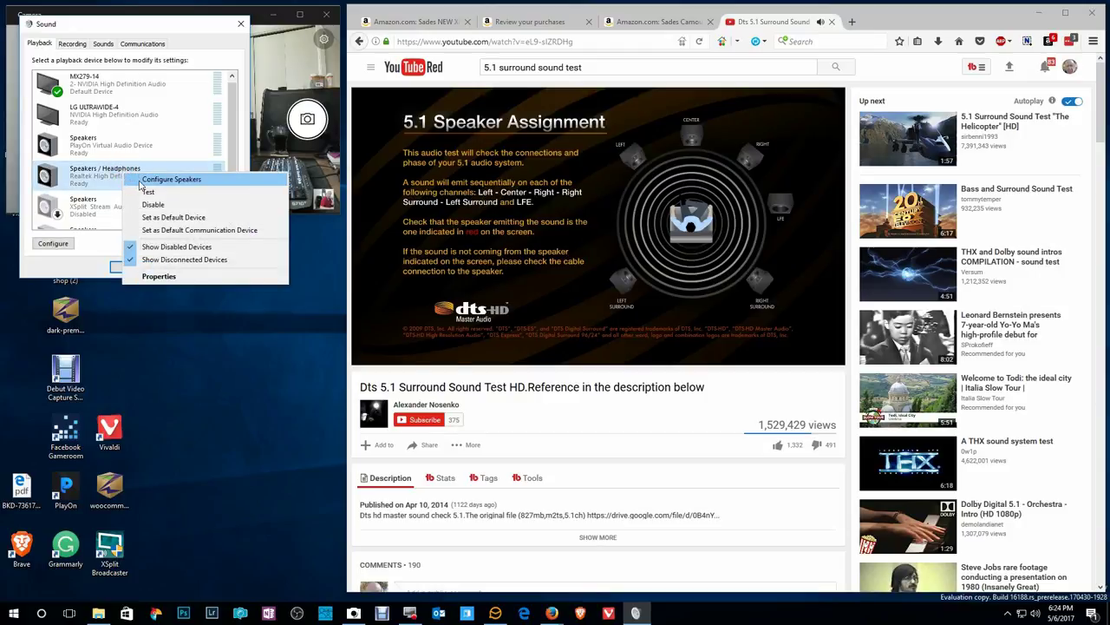
{"action": "left_click", "coordinate": [160, 217]}
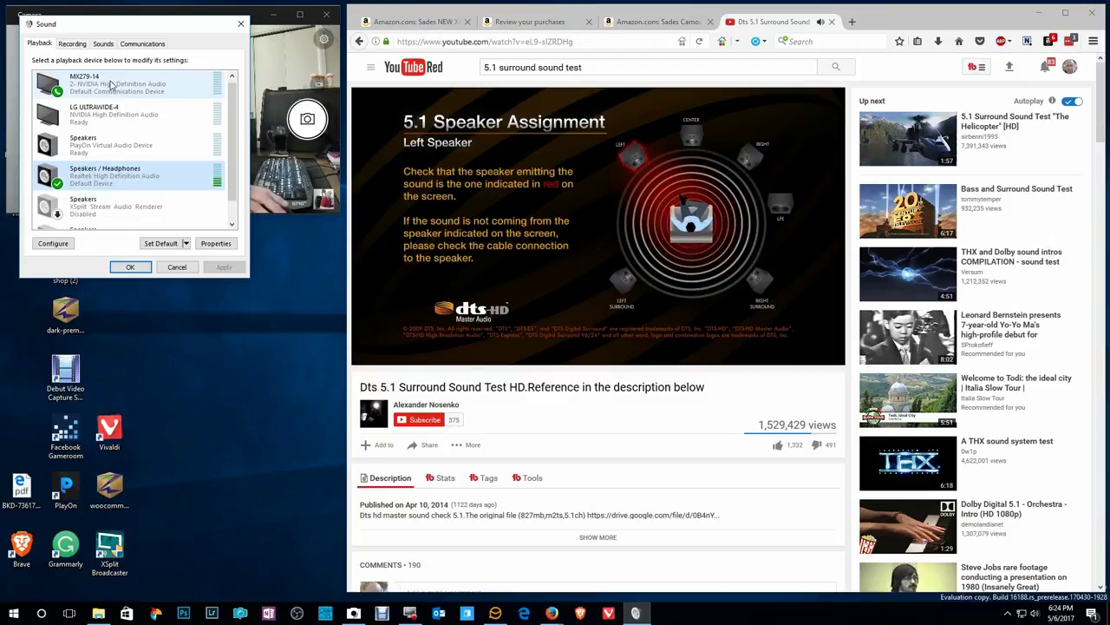
- Nudge the volume up and run the DTS surround test to its 5.1 Speaker Phase section
{"action": "key", "text": "XF86AudioLowerVolume"}
{"action": "key", "text": "XF86AudioRaiseVolume"}
{"action": "key", "text": "XF86AudioRaiseVolume"}
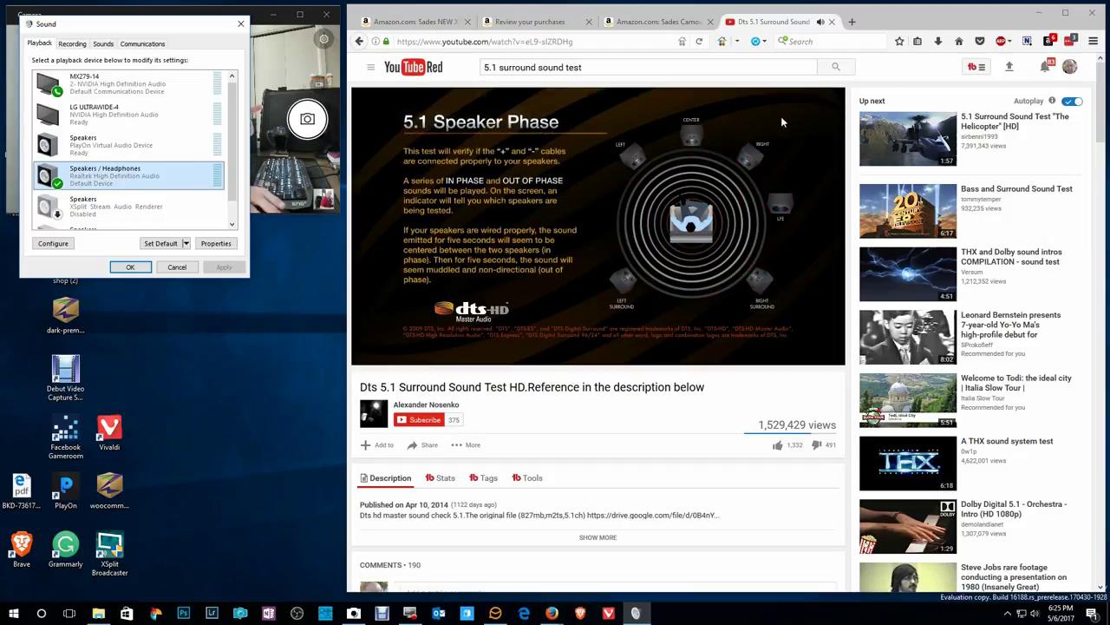
{"action": "left_click", "coordinate": [638, 159]}
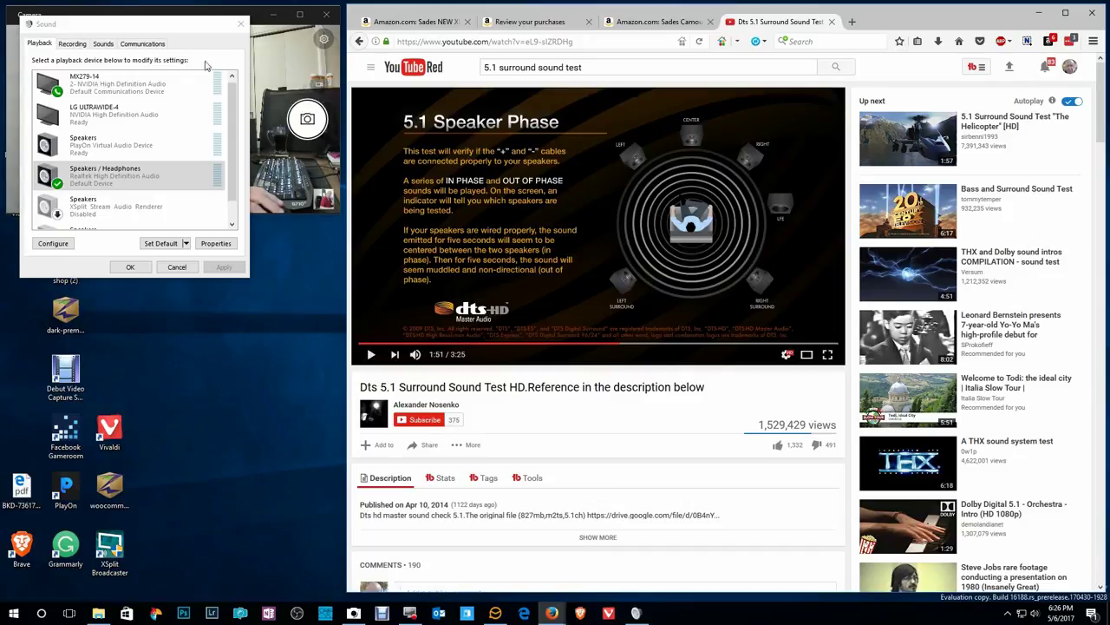
{"action": "left_click", "coordinate": [165, 29]}
- Drag the Sound dialog lower and return to the Sades headset product page's main photo
{"action": "left_click_drag", "start_coordinate": [194, 23], "coordinate": [248, 273]}
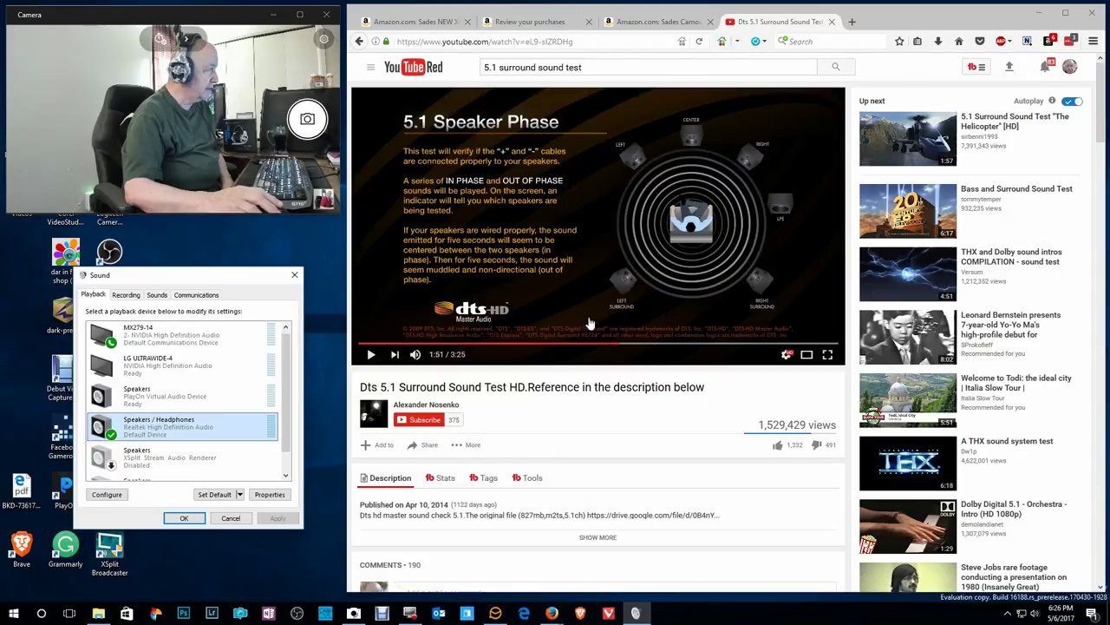
{"action": "left_click", "coordinate": [659, 21]}
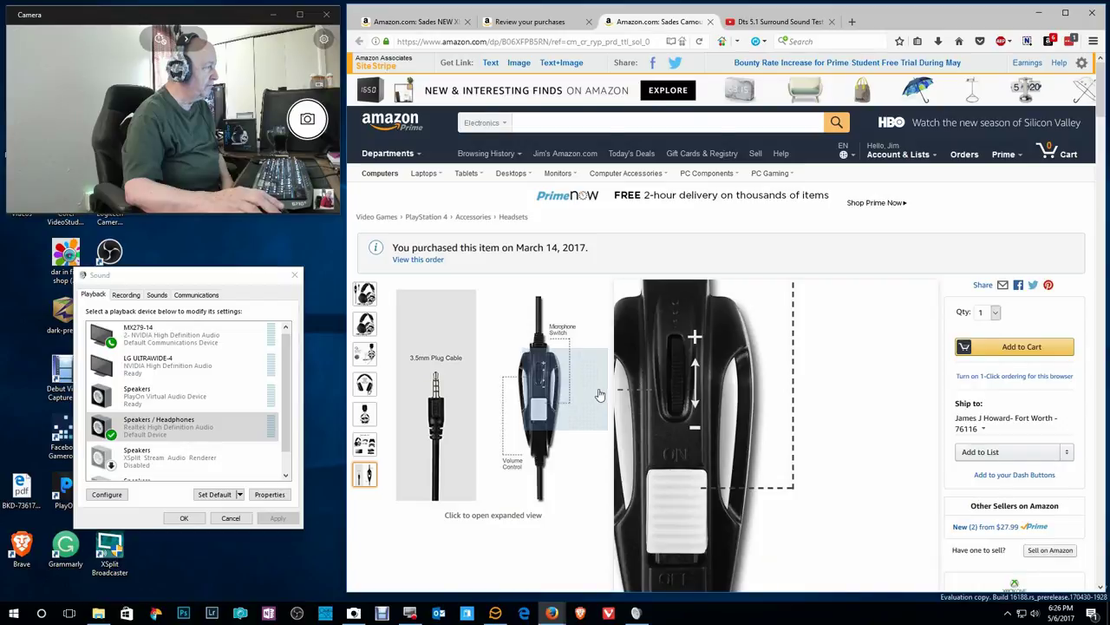
{"action": "scroll", "coordinate": [598, 395], "scroll_direction": "down", "scroll_amount": 1}
{"action": "scroll", "coordinate": [599, 395], "scroll_direction": "up", "scroll_amount": 1}
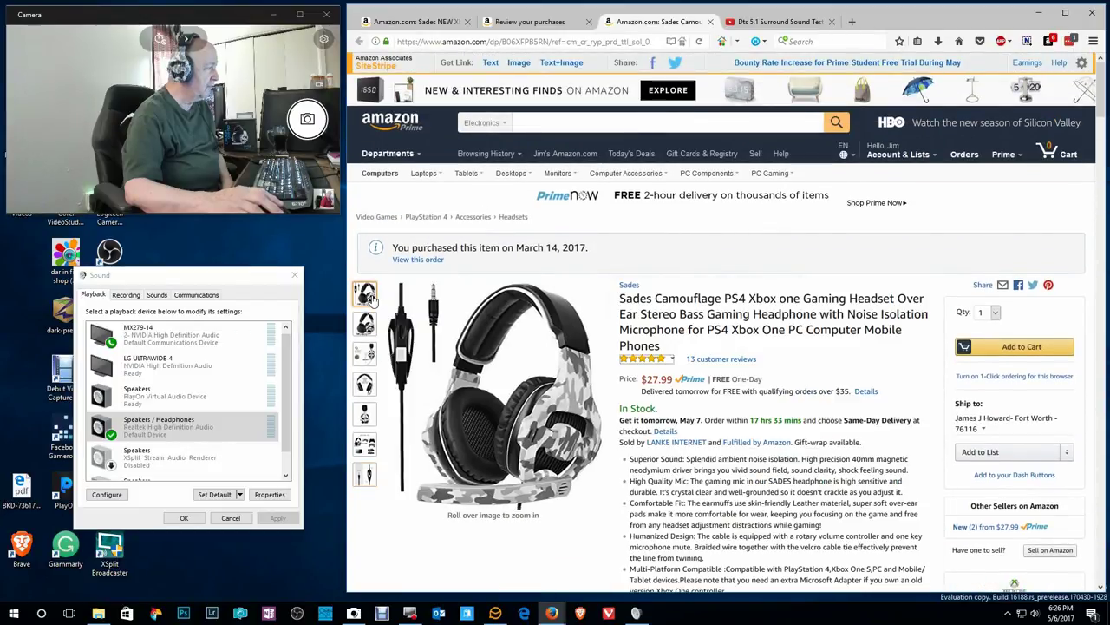